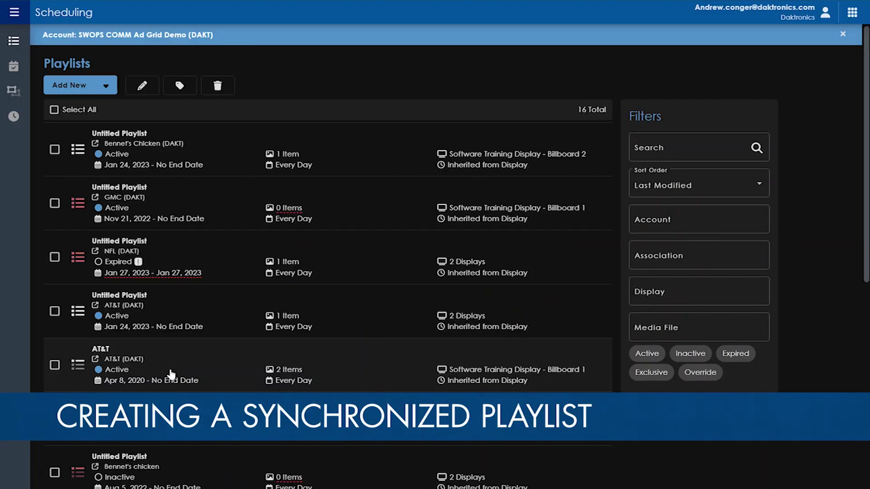
- Create a new Synchronized playlist from Add New and open its Playlist Properties
click(106, 86)
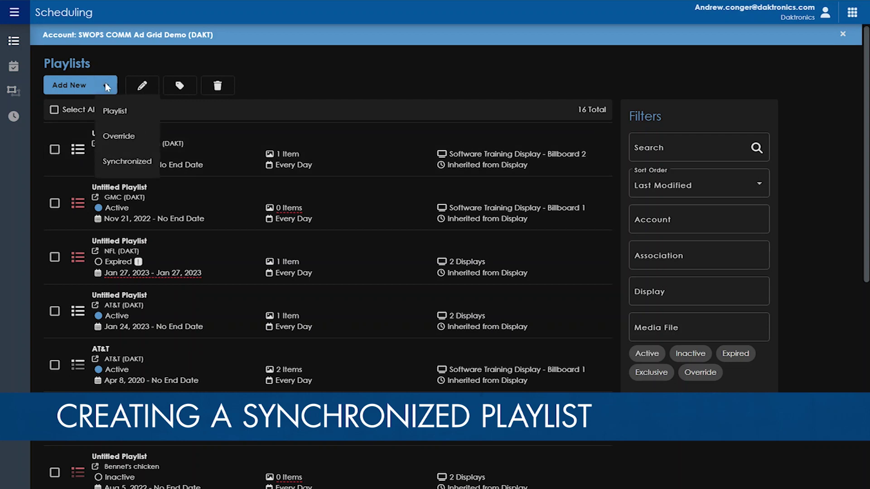
click(136, 167)
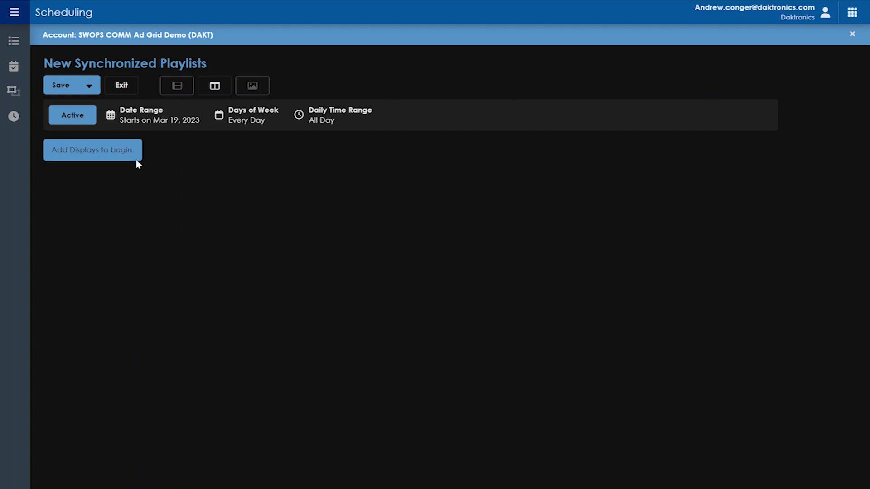
click(161, 65)
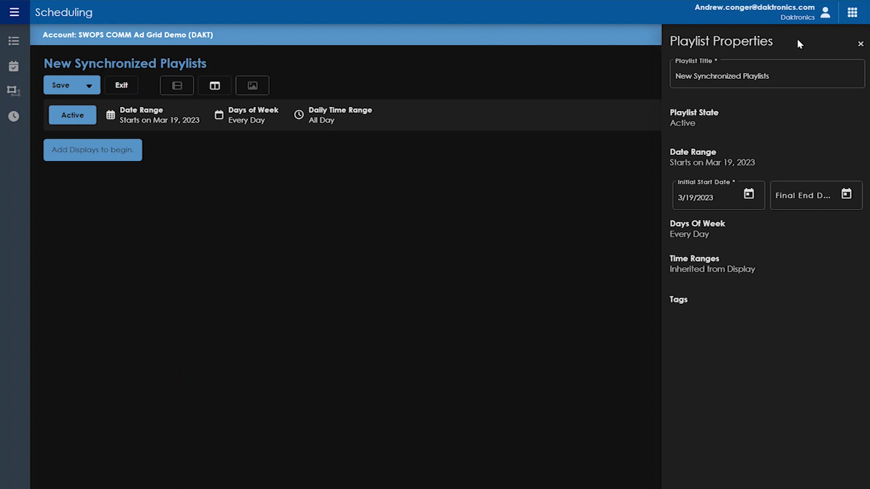
- Close Playlist Properties and bring up the list of displays and zones
click(860, 43)
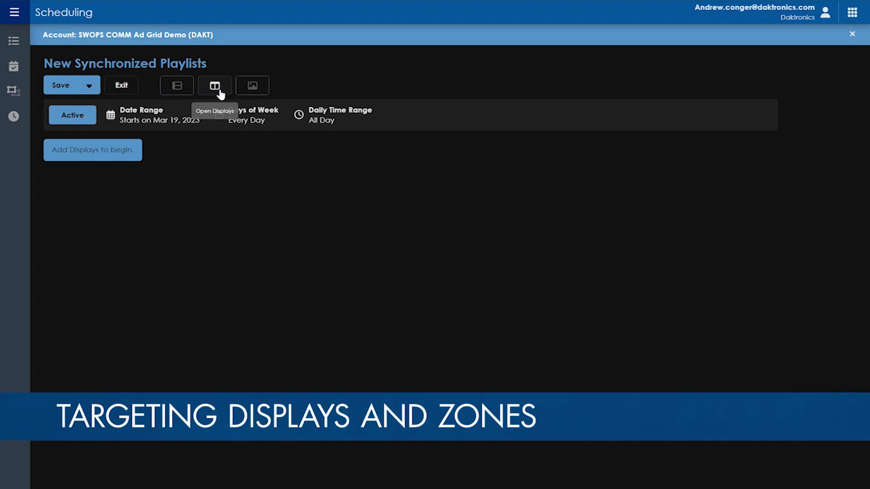
click(221, 94)
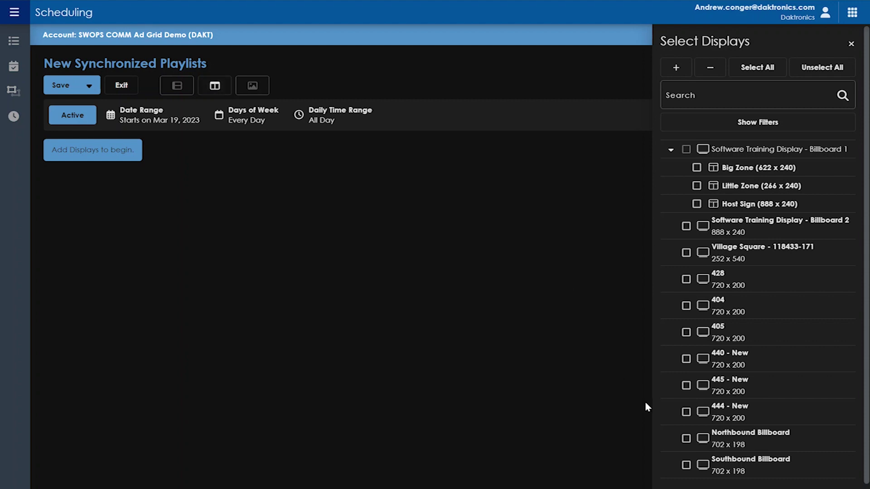
- Target the Northbound and Southbound Billboard displays, then select the Northbound row-1 cell
click(686, 440)
click(686, 465)
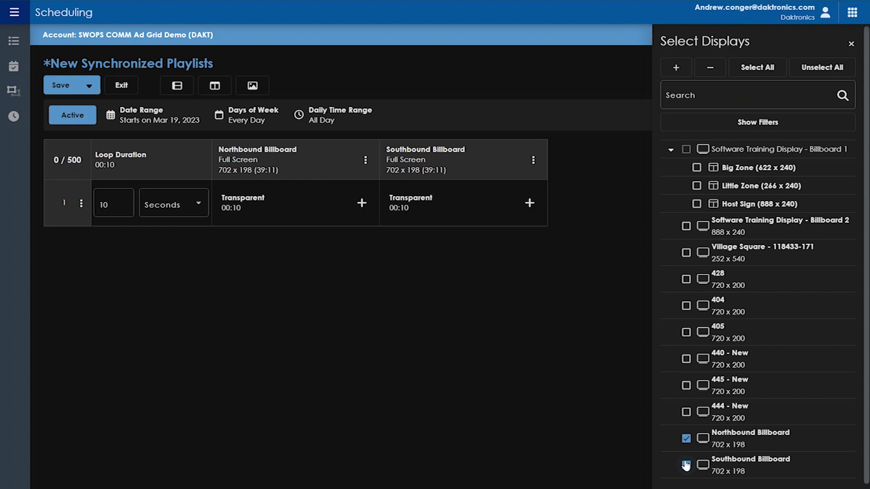
click(501, 355)
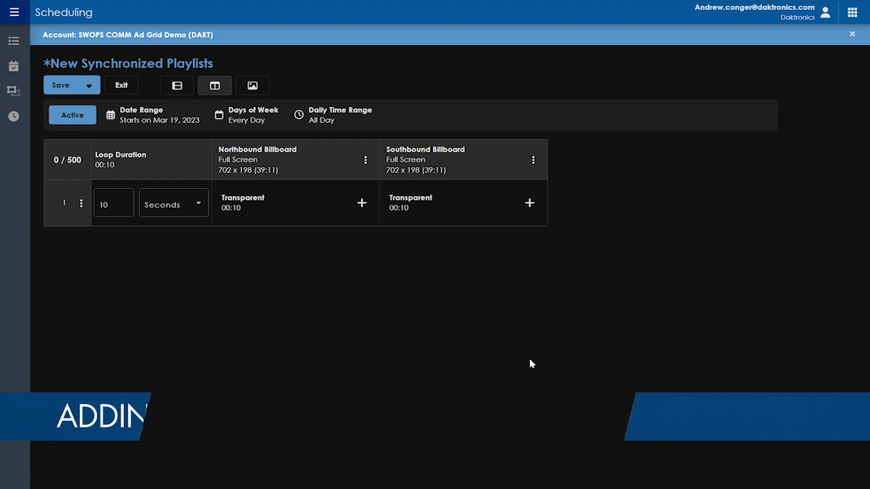
click(285, 208)
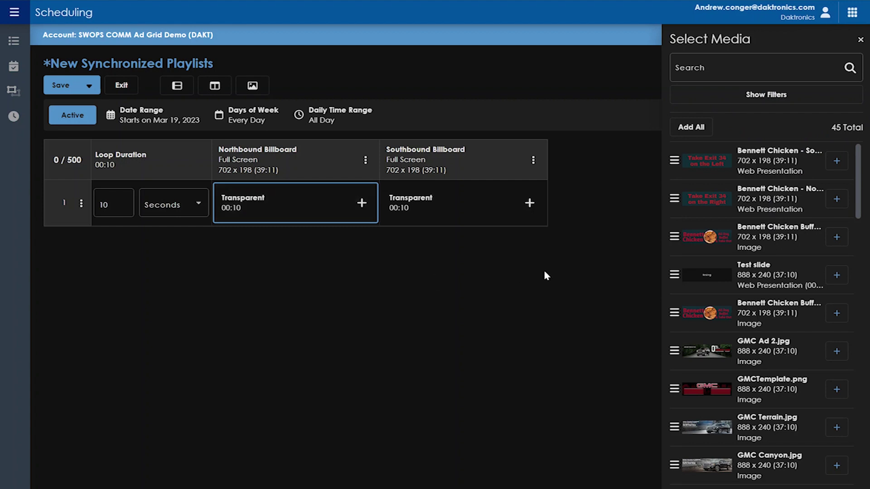
- Put Bennett Chicken Buffet.jpg into both the Northbound and Southbound cells of row 1
click(838, 243)
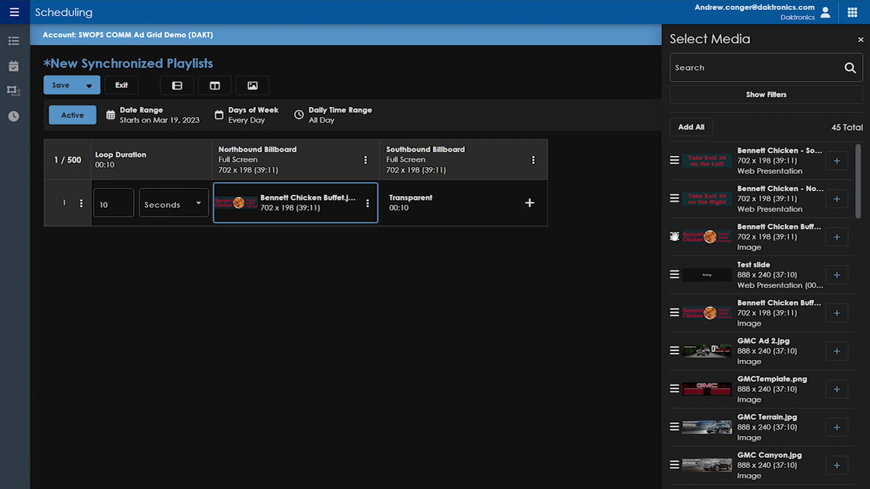
drag(674, 236, 466, 208)
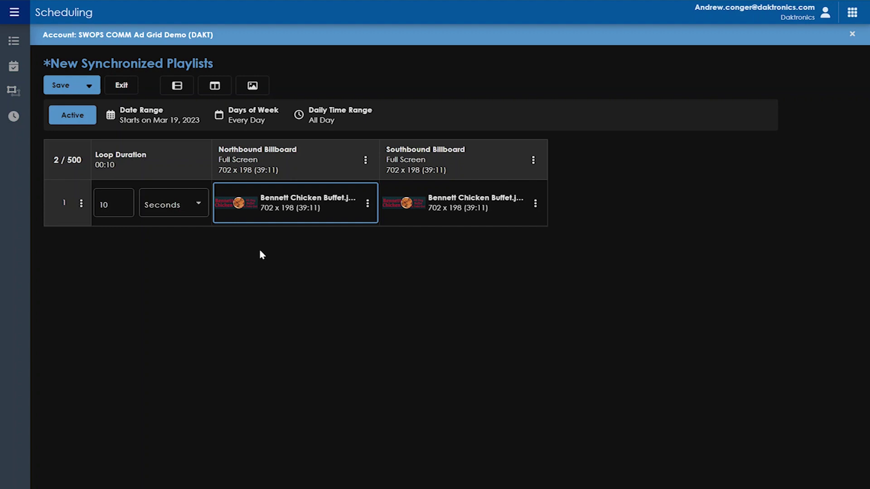
- Add another media file to the Northbound Billboard cell via Open Media
click(256, 88)
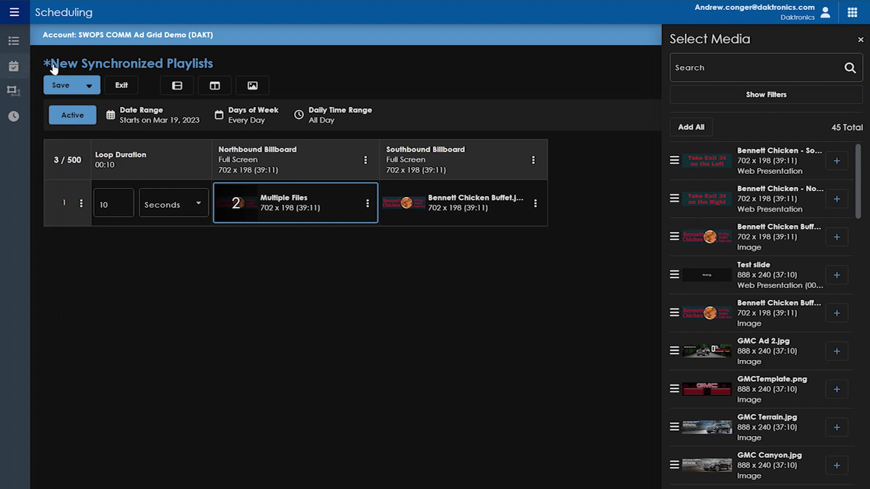
- Add a second row, then select row 1 and clear its media to transparent
click(174, 90)
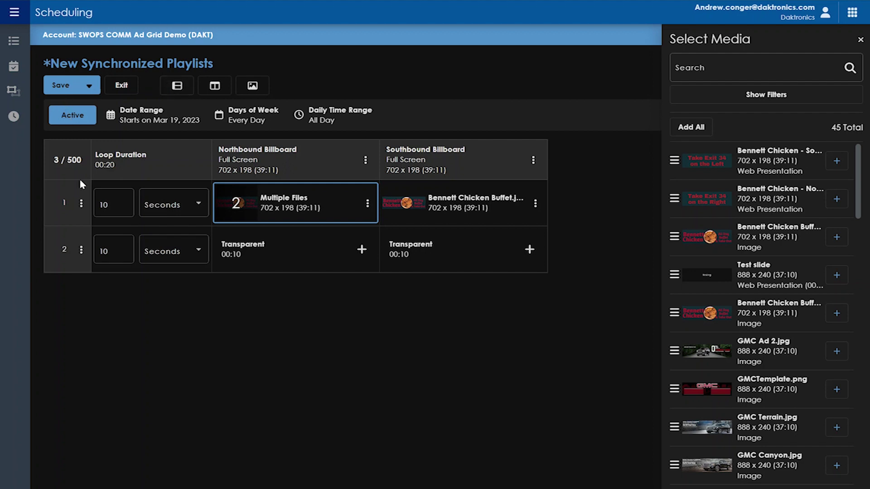
click(82, 204)
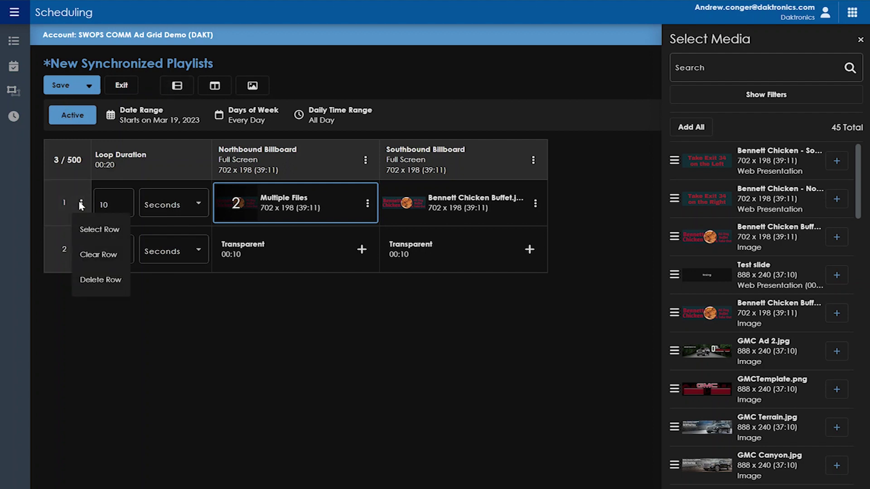
click(99, 229)
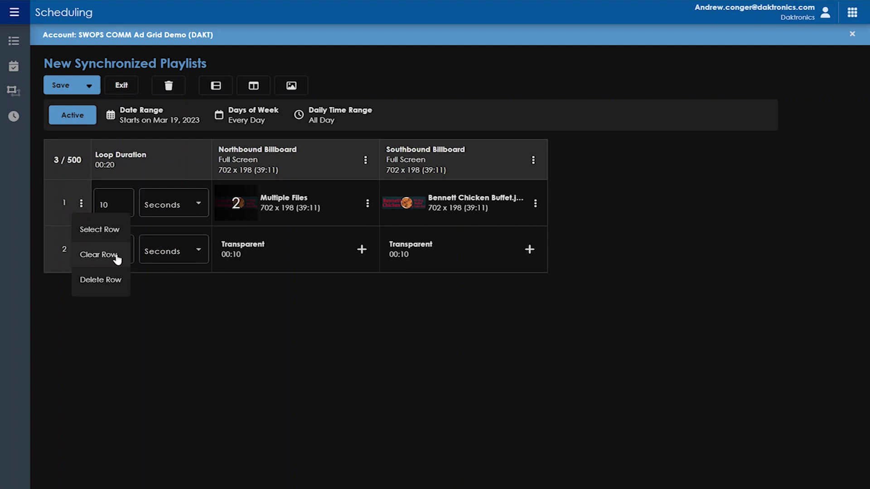
click(116, 256)
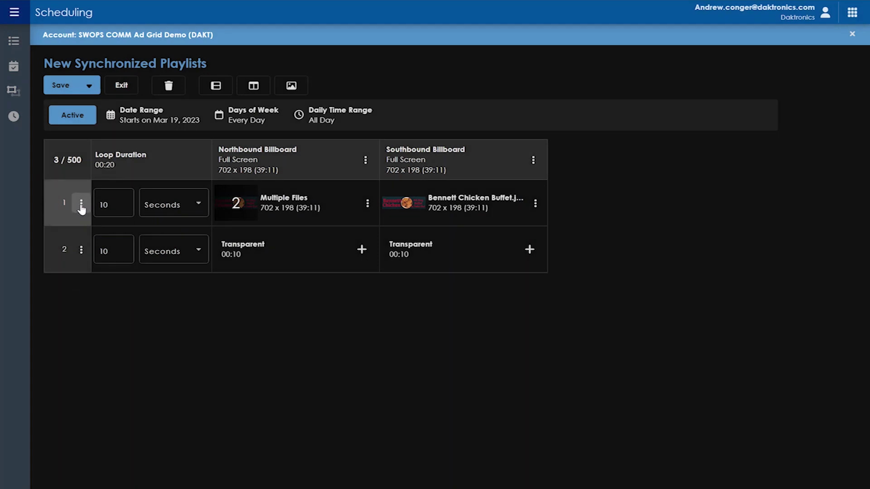
click(81, 205)
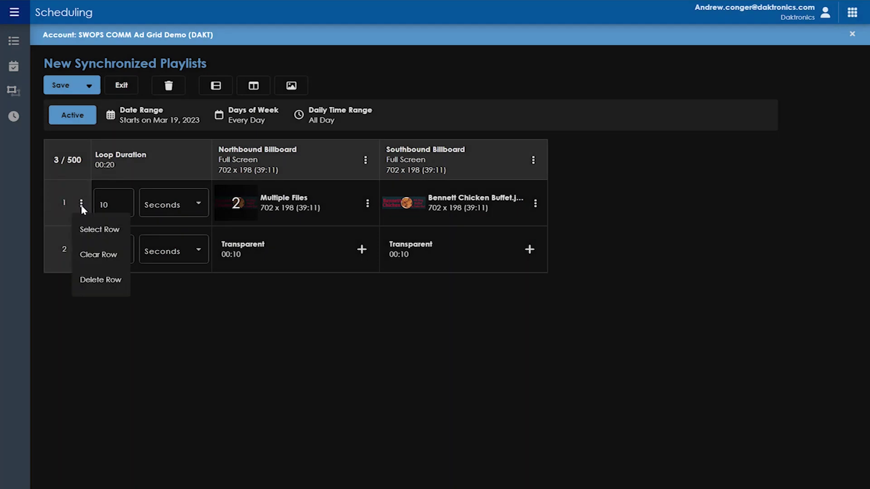
click(97, 279)
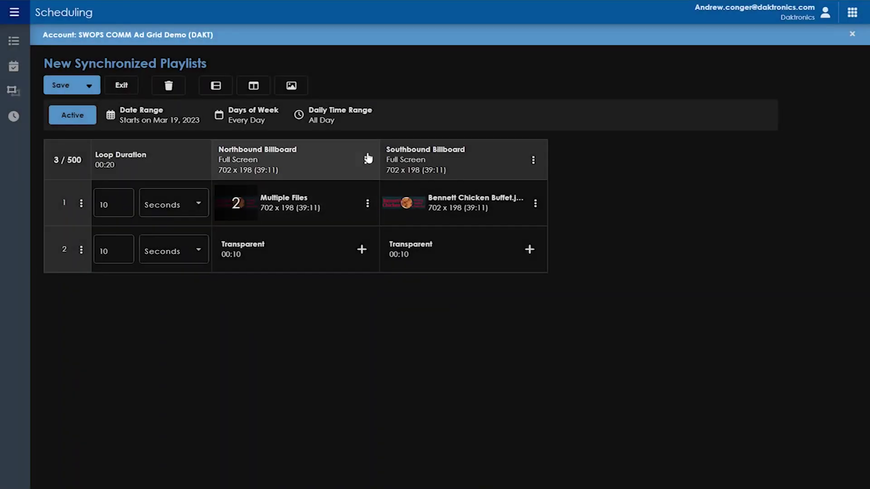
- Select the whole Northbound Billboard column and start merging it with another display
click(367, 159)
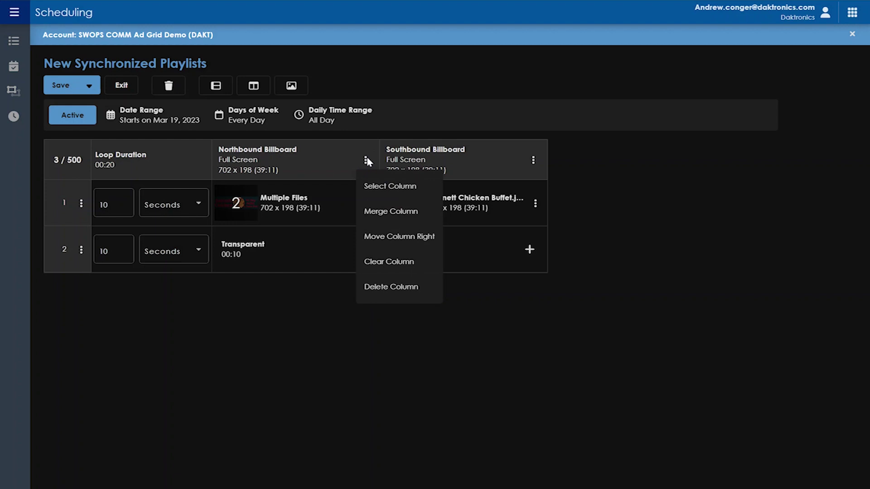
click(372, 195)
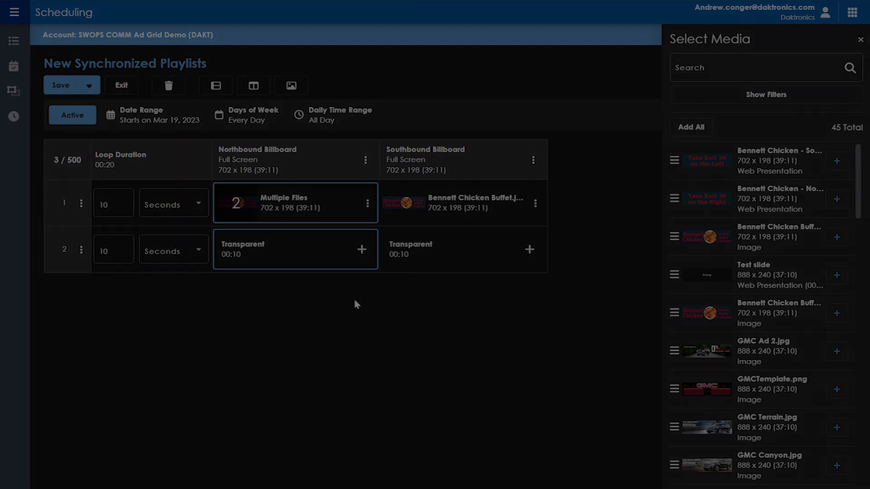
click(365, 159)
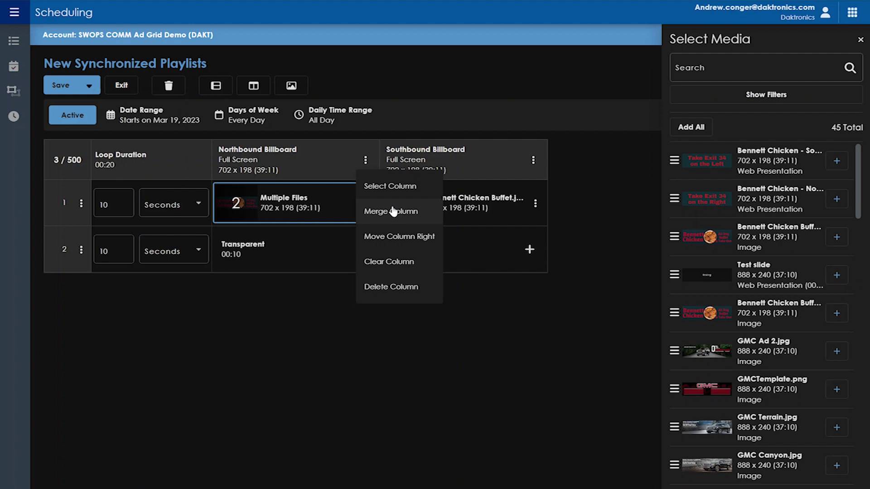
click(393, 211)
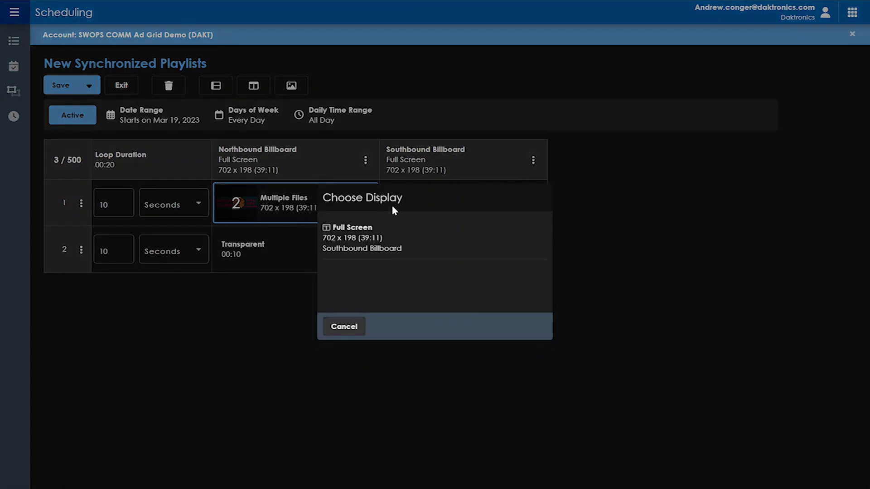
- Merge Northbound with Southbound Billboard, confirming the merge despite existing content
click(379, 240)
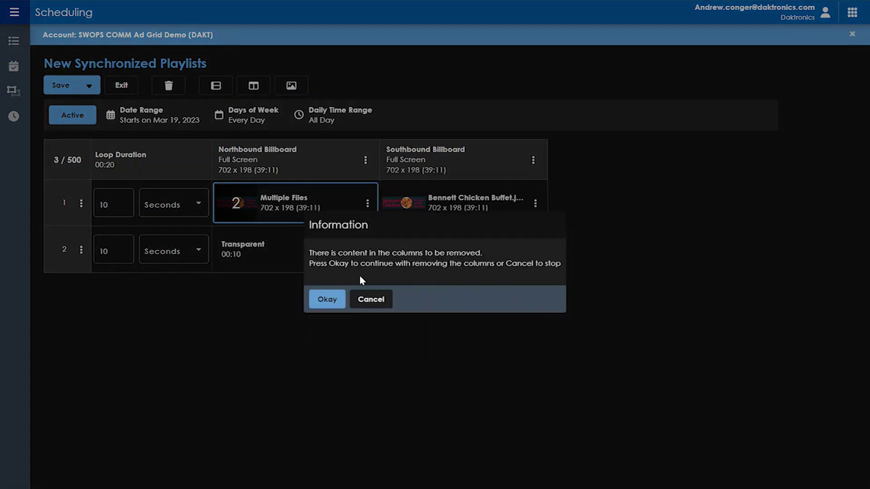
click(339, 304)
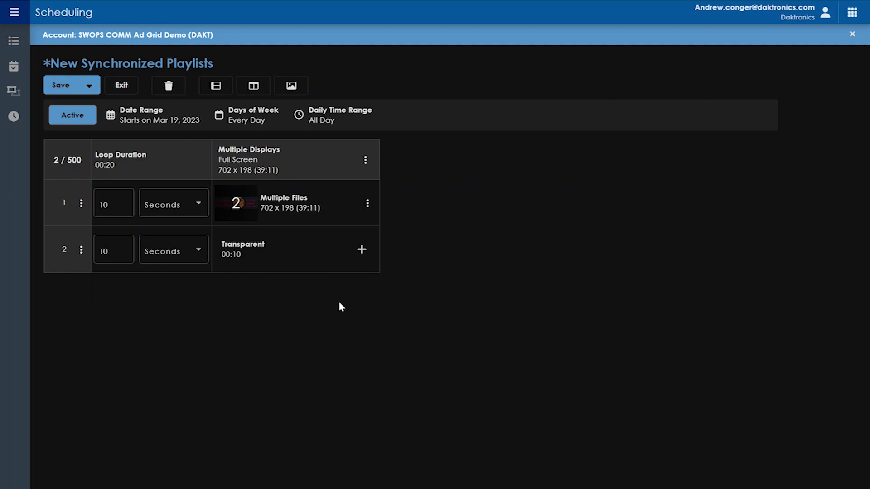
mouse_move(305, 154)
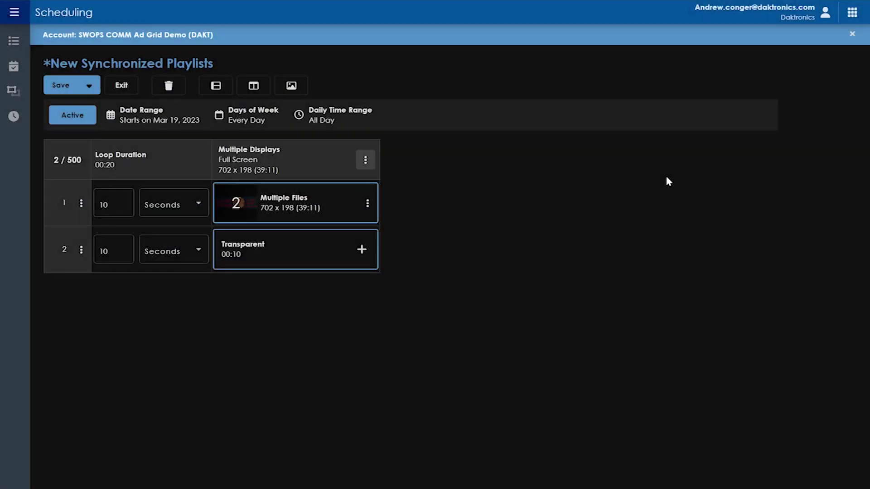
- Split the Multiple Displays column back into Northbound and Southbound Billboard columns
click(365, 160)
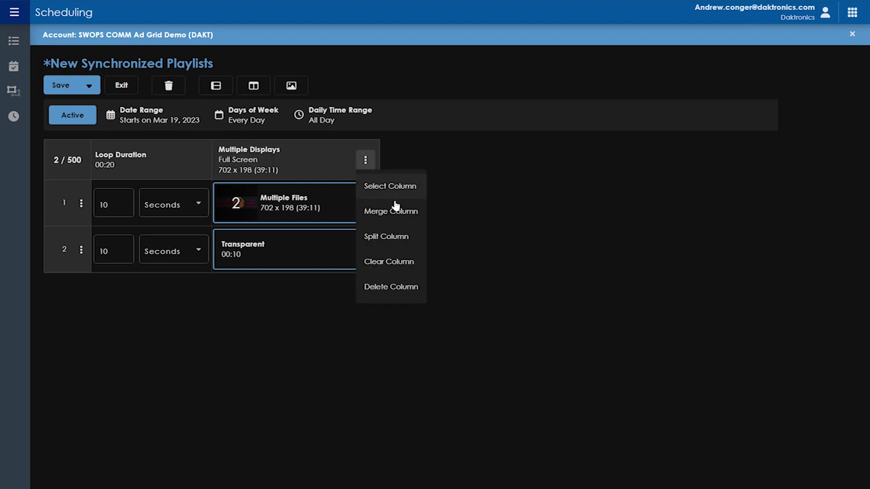
click(389, 237)
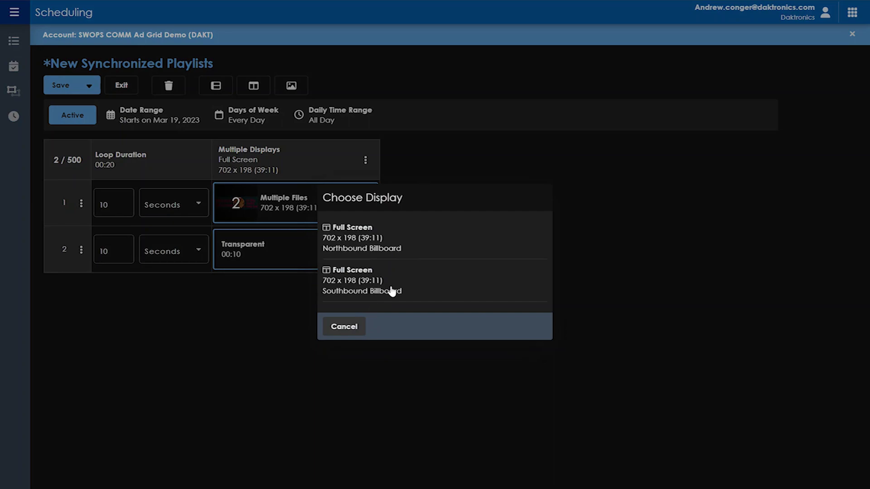
click(392, 292)
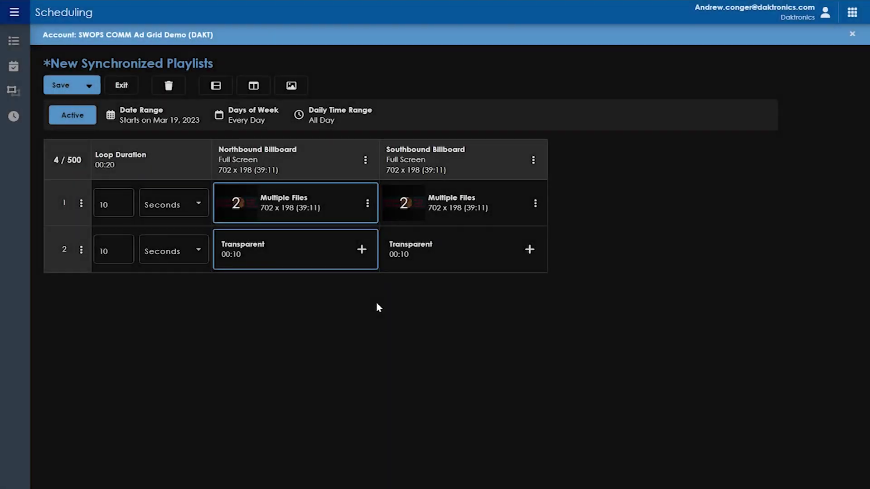
- Move Northbound one place right, clear Southbound's media, and delete the Northbound column
click(369, 161)
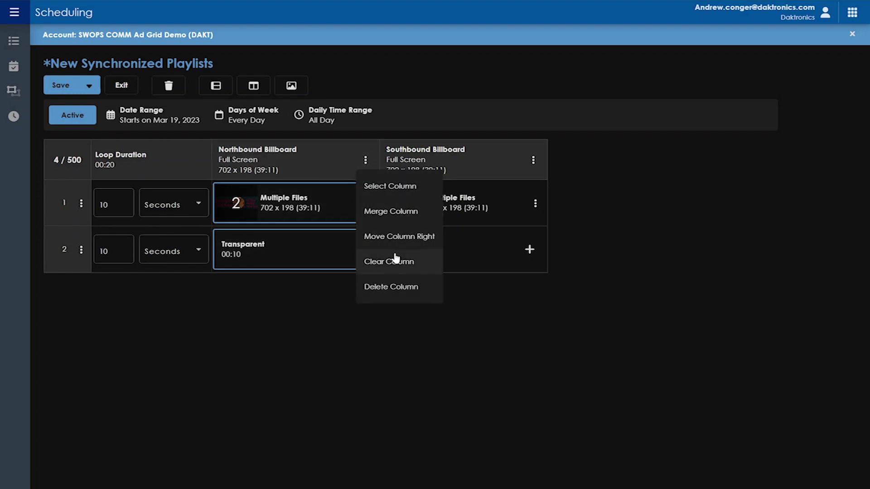
click(415, 239)
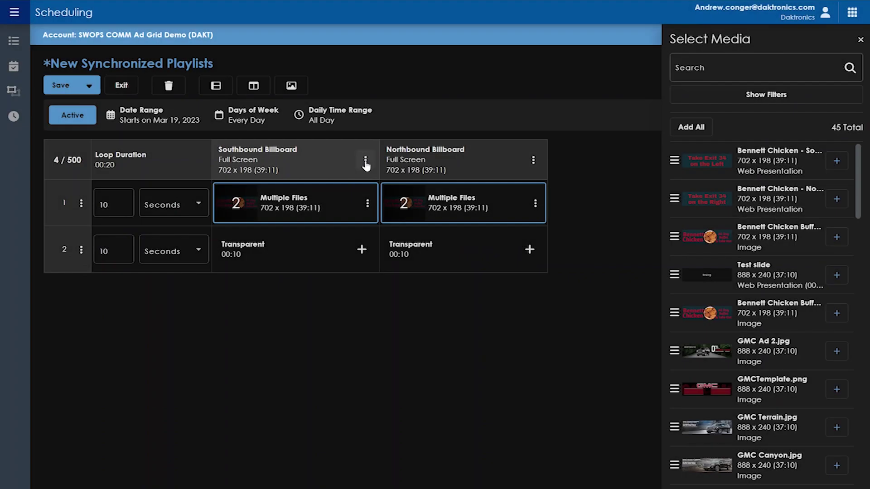
click(365, 162)
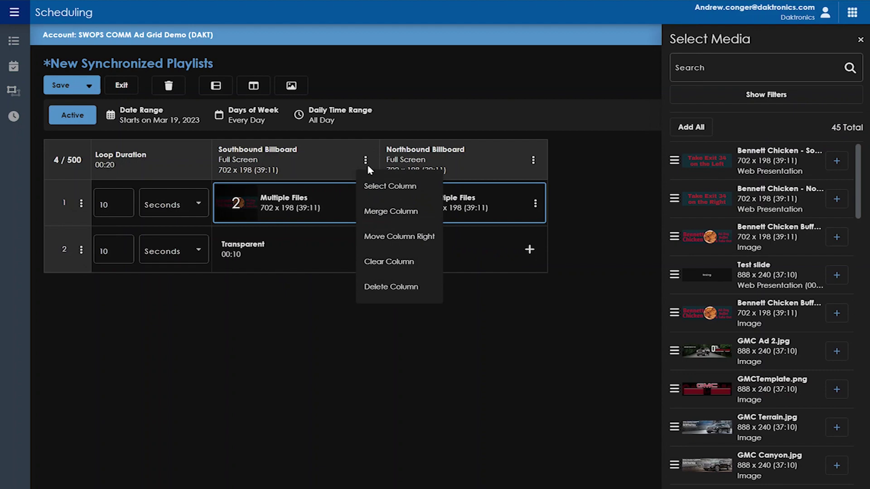
click(398, 267)
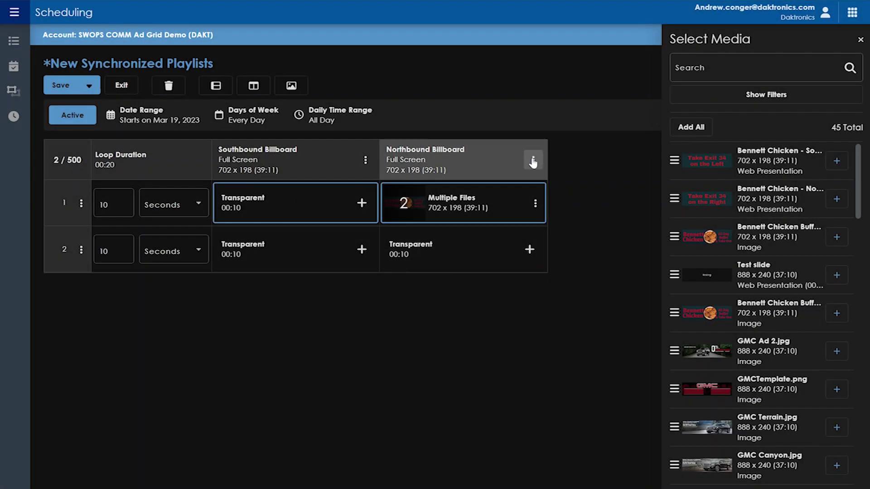
click(533, 161)
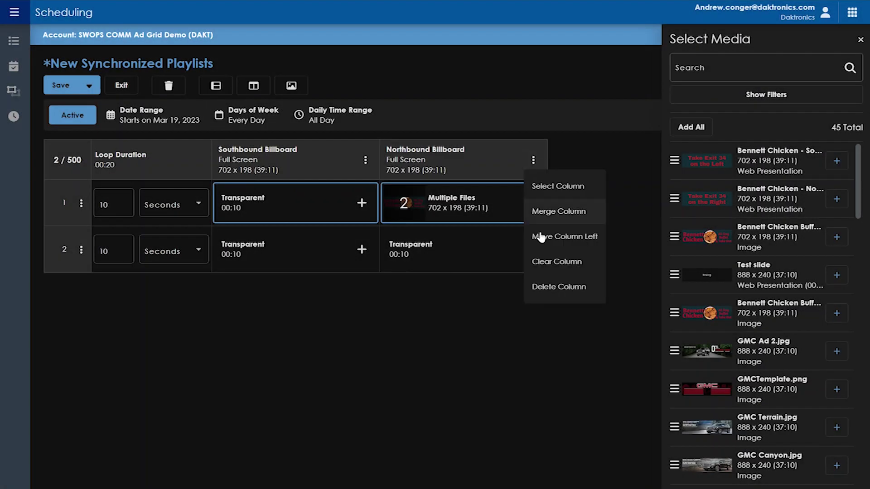
click(556, 287)
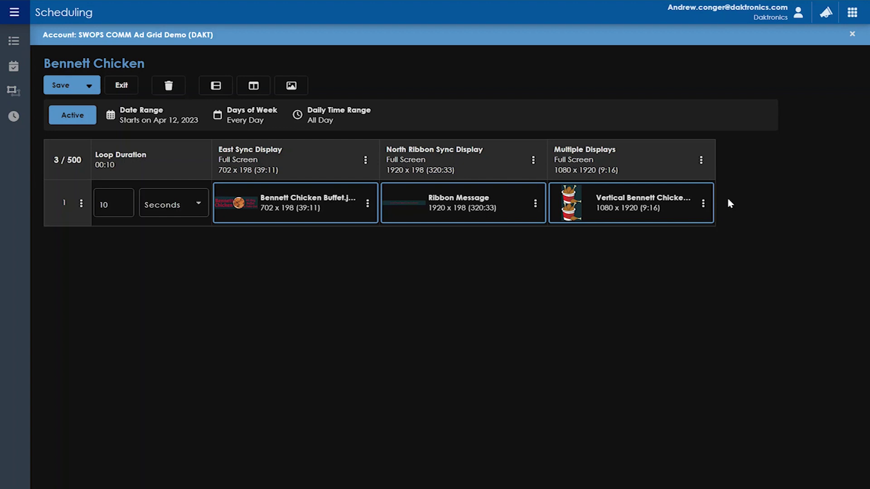
click(701, 160)
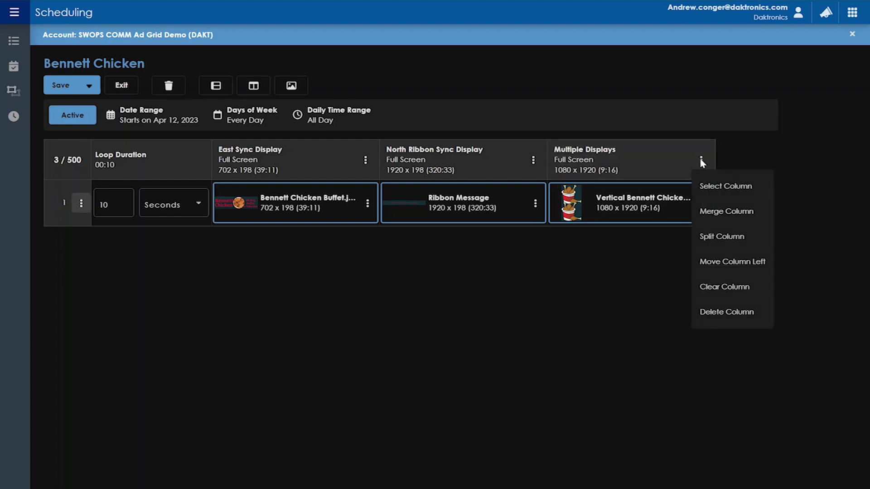
click(740, 244)
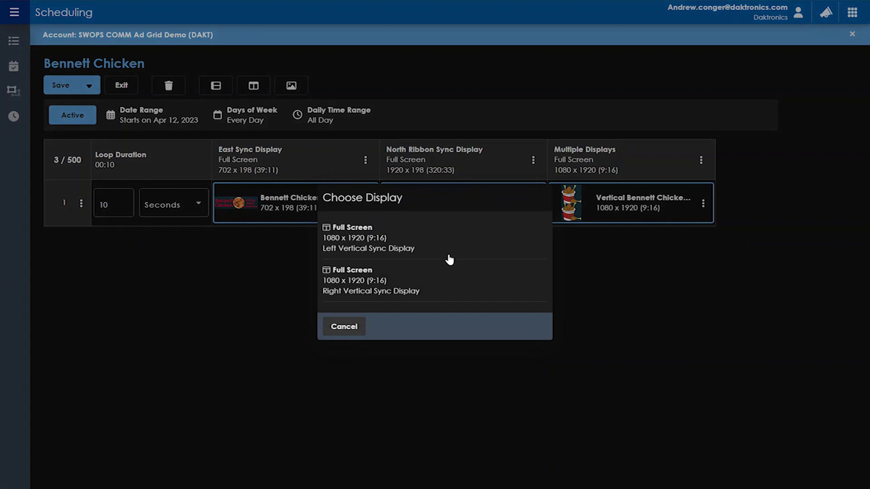
click(353, 321)
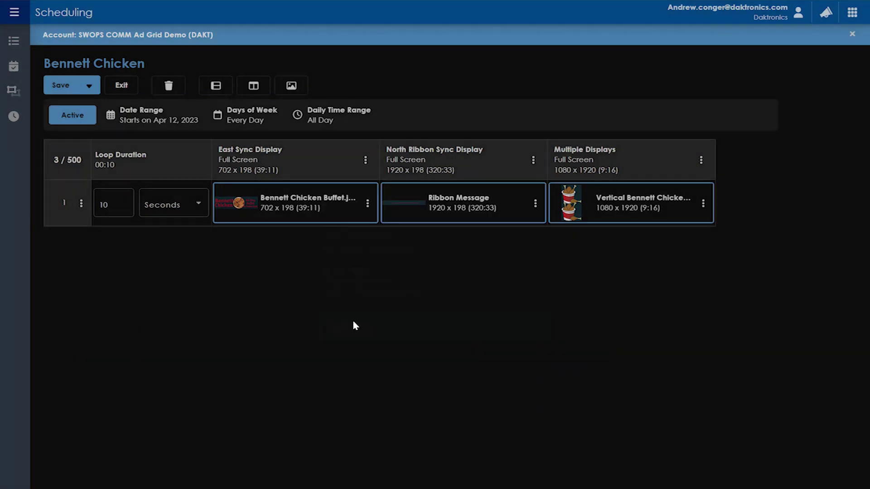